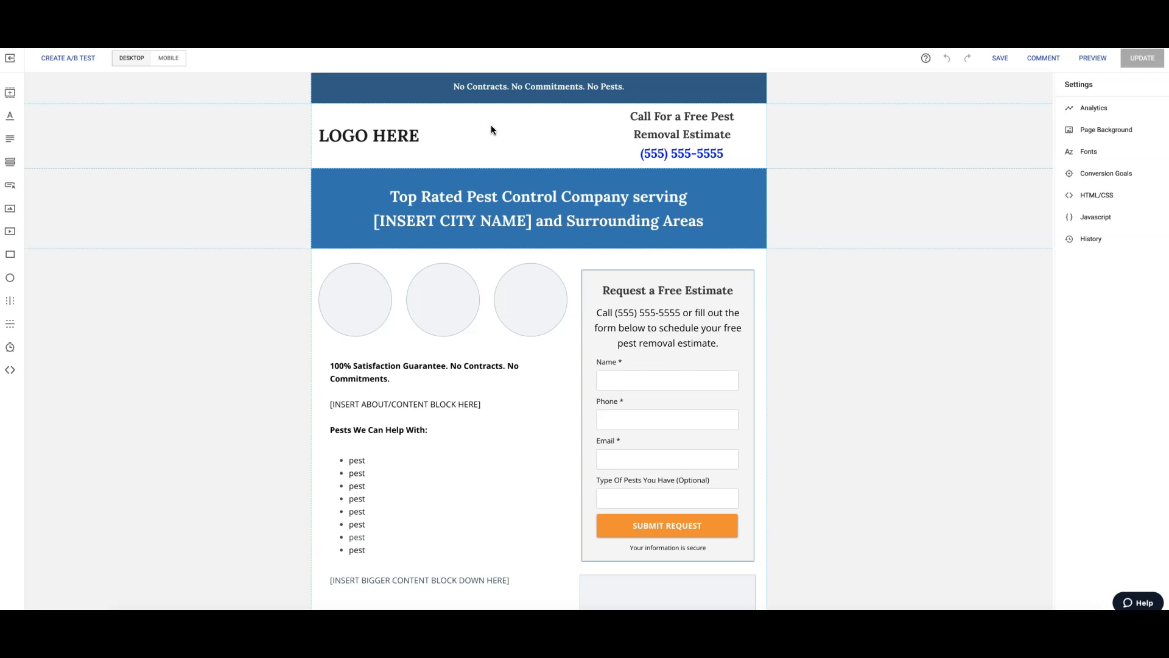
Review the desktop landing page from the header call-out through the image circles, request form and content blocks to the guarantee bar
{"action": "scroll", "coordinate": [833, 369], "scroll_direction": "down", "scroll_amount": 5}
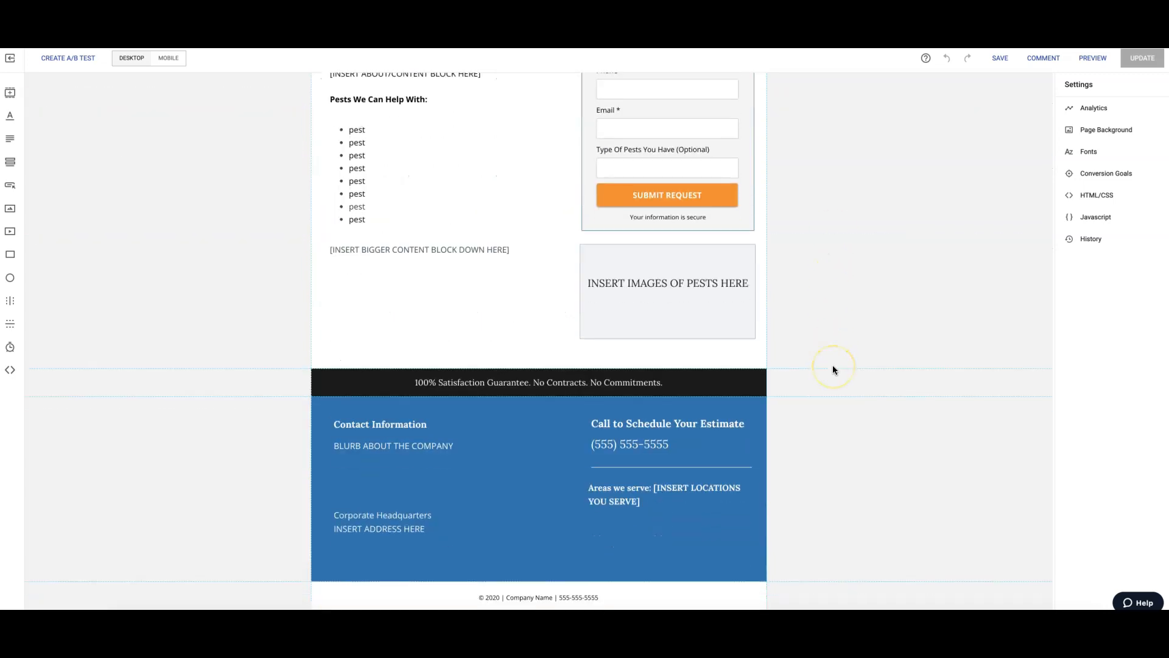
{"action": "scroll", "coordinate": [833, 369], "scroll_direction": "up", "scroll_amount": 5}
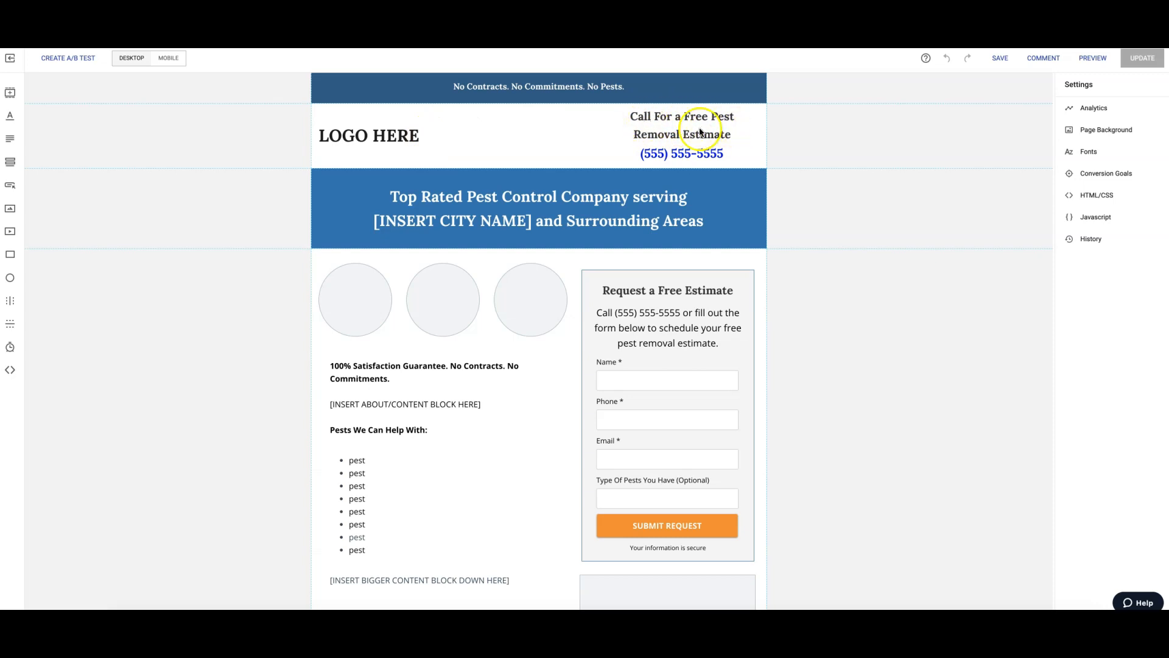
{"action": "left_click", "coordinate": [665, 133]}
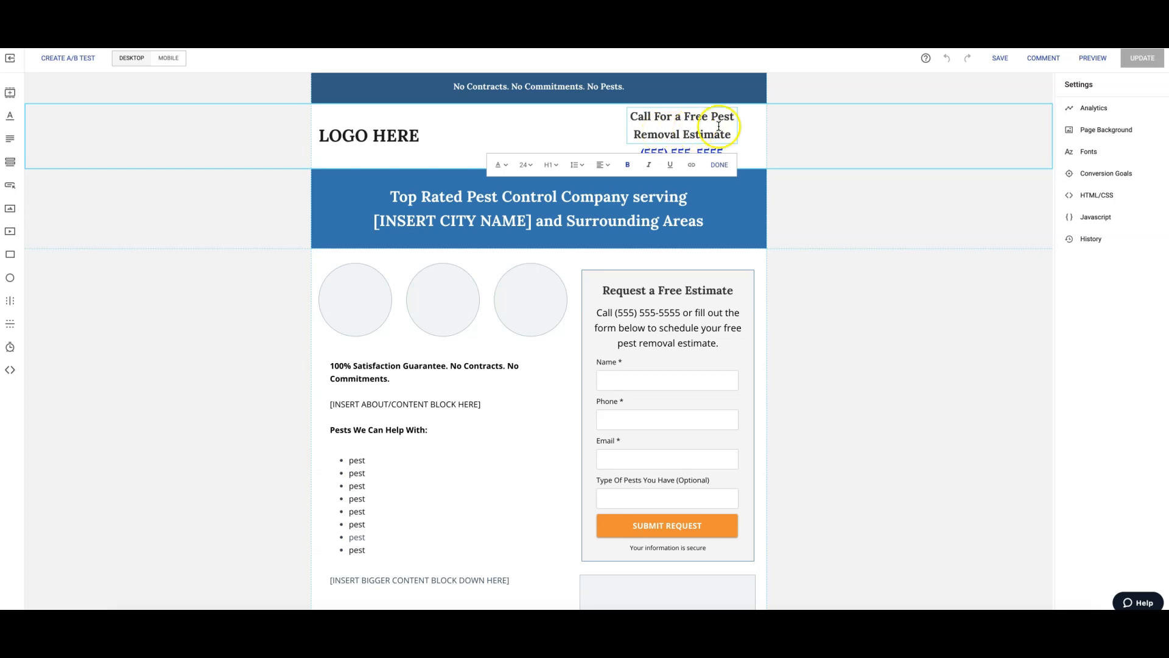
{"action": "left_click_drag", "start_coordinate": [680, 134], "coordinate": [633, 134]}
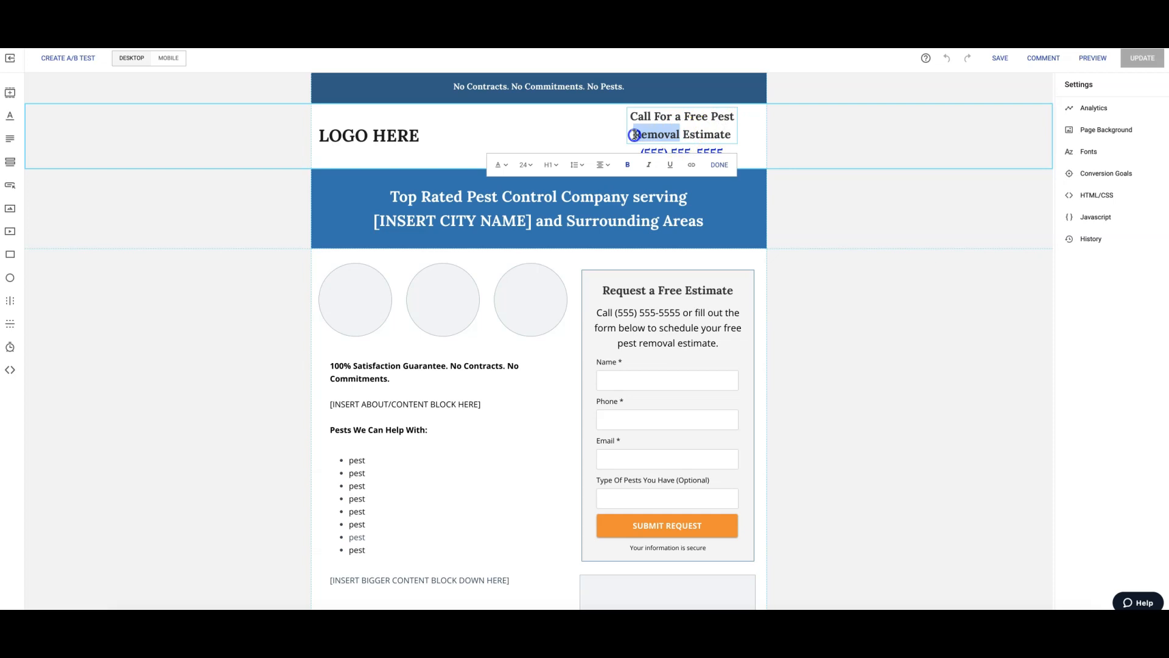
{"action": "left_click", "coordinate": [743, 131]}
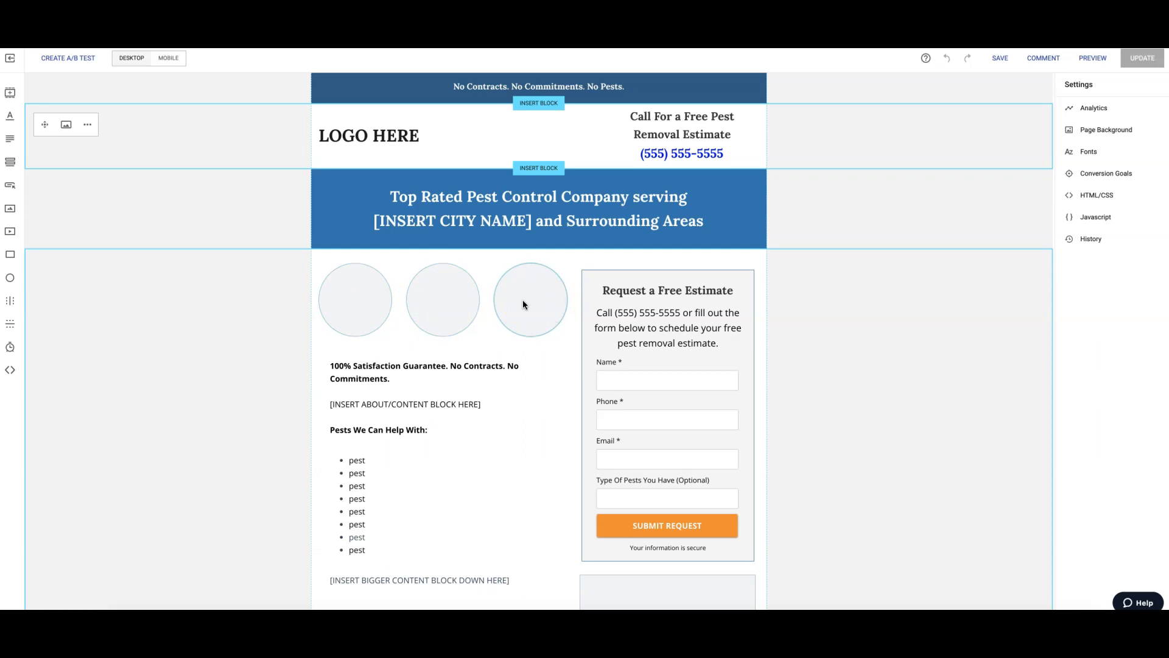
{"action": "left_click", "coordinate": [445, 300]}
{"action": "left_click", "coordinate": [341, 297]}
{"action": "scroll", "coordinate": [915, 272], "scroll_direction": "down", "scroll_amount": 2}
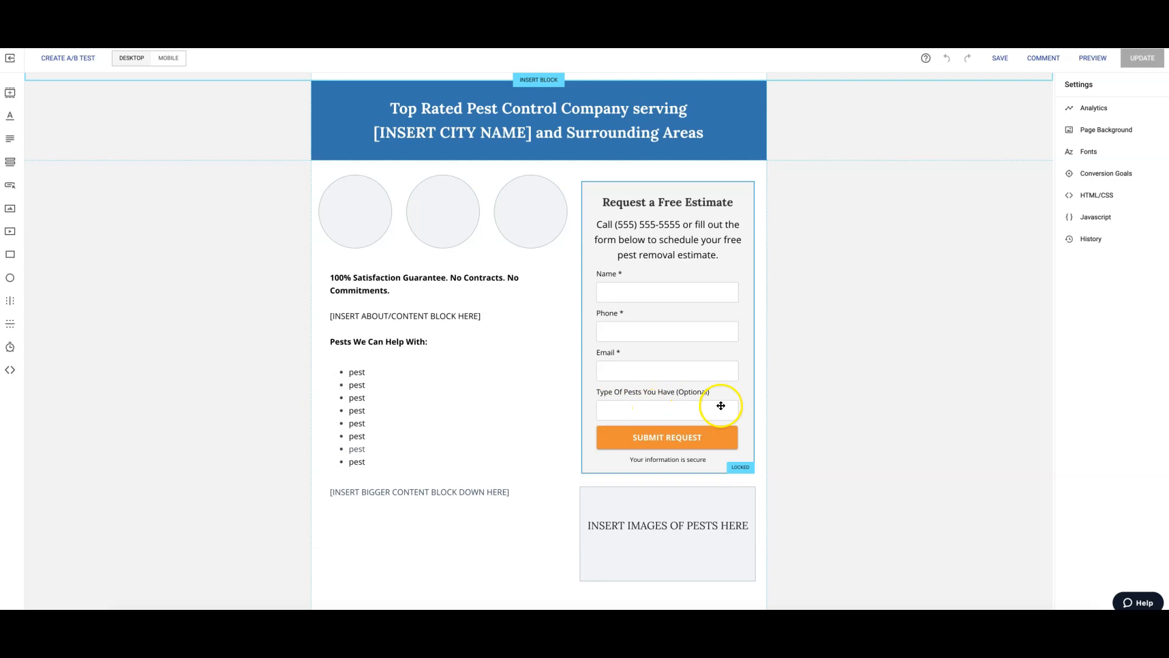
{"action": "scroll", "coordinate": [720, 404], "scroll_direction": "down", "scroll_amount": 1}
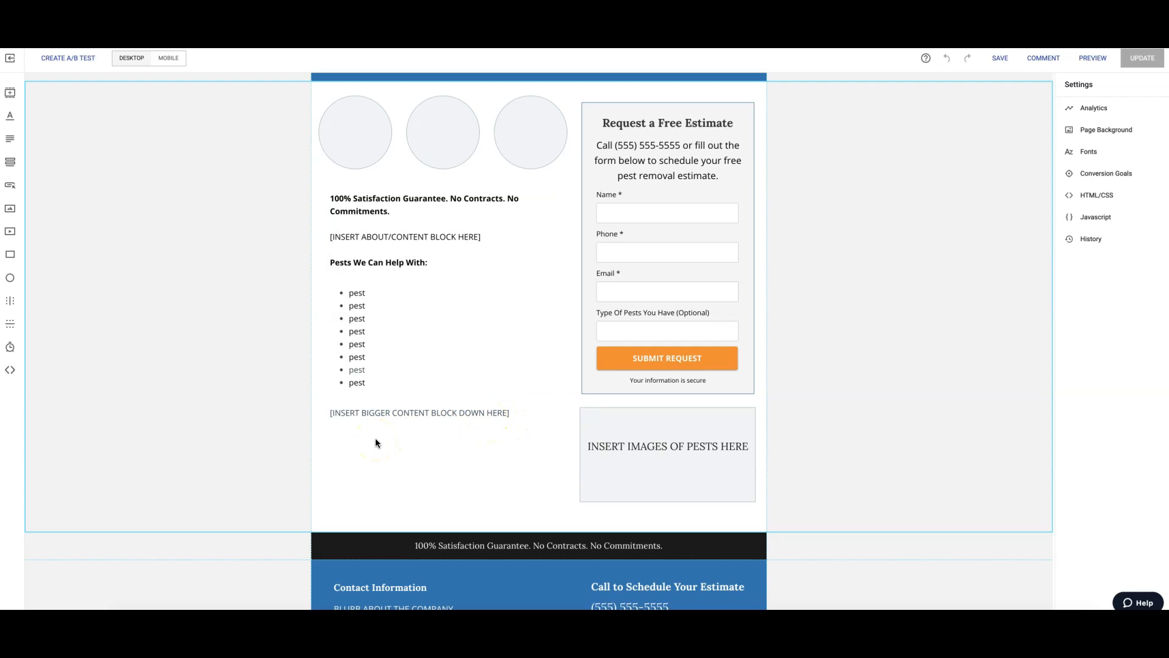
{"action": "scroll", "coordinate": [407, 443], "scroll_direction": "down", "scroll_amount": 2}
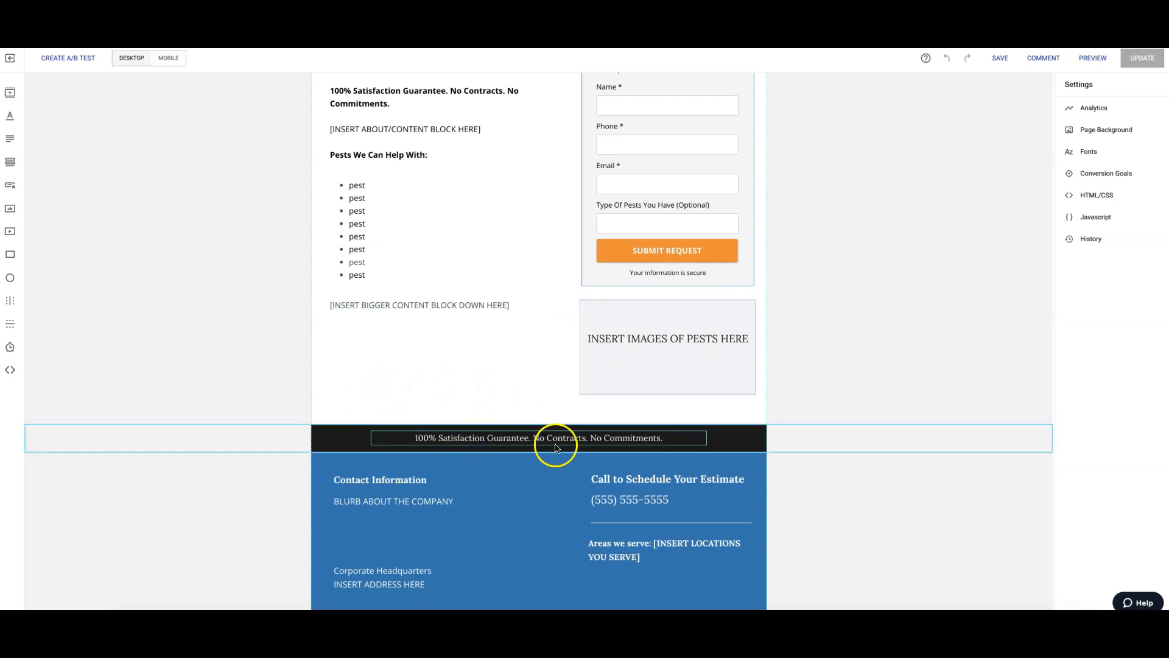
{"action": "scroll", "coordinate": [871, 408], "scroll_direction": "up", "scroll_amount": 5}
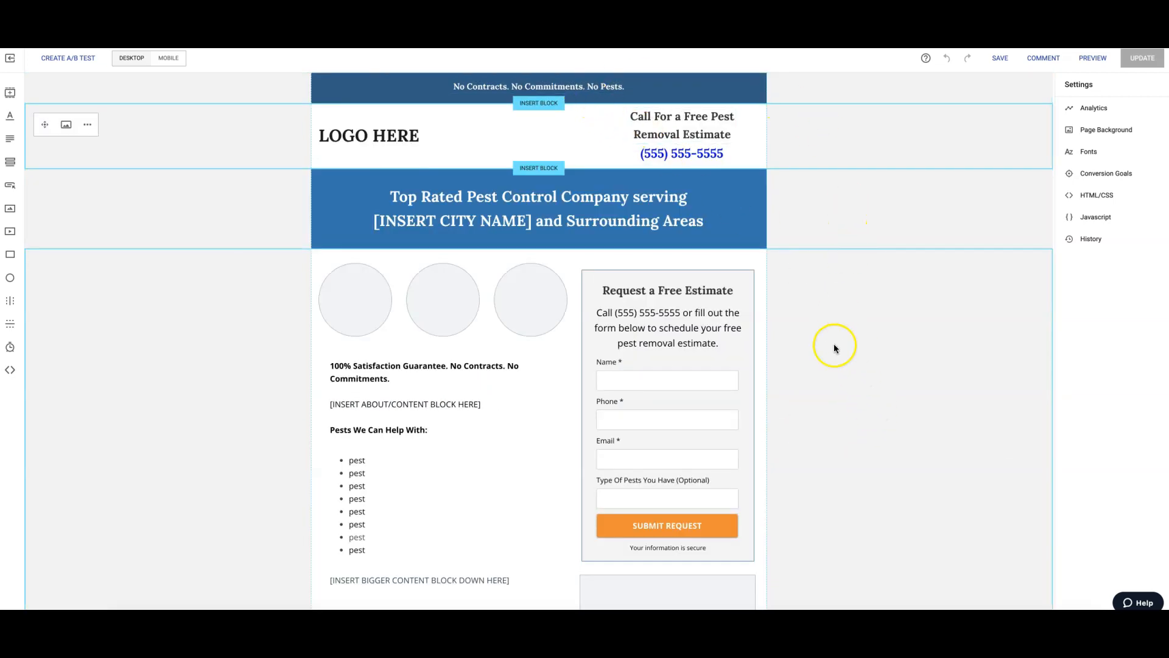
Compare the header's call-for-estimate text with the footer's contact information, company blurb and service-area sections
{"action": "scroll", "coordinate": [834, 345], "scroll_direction": "down", "scroll_amount": 5}
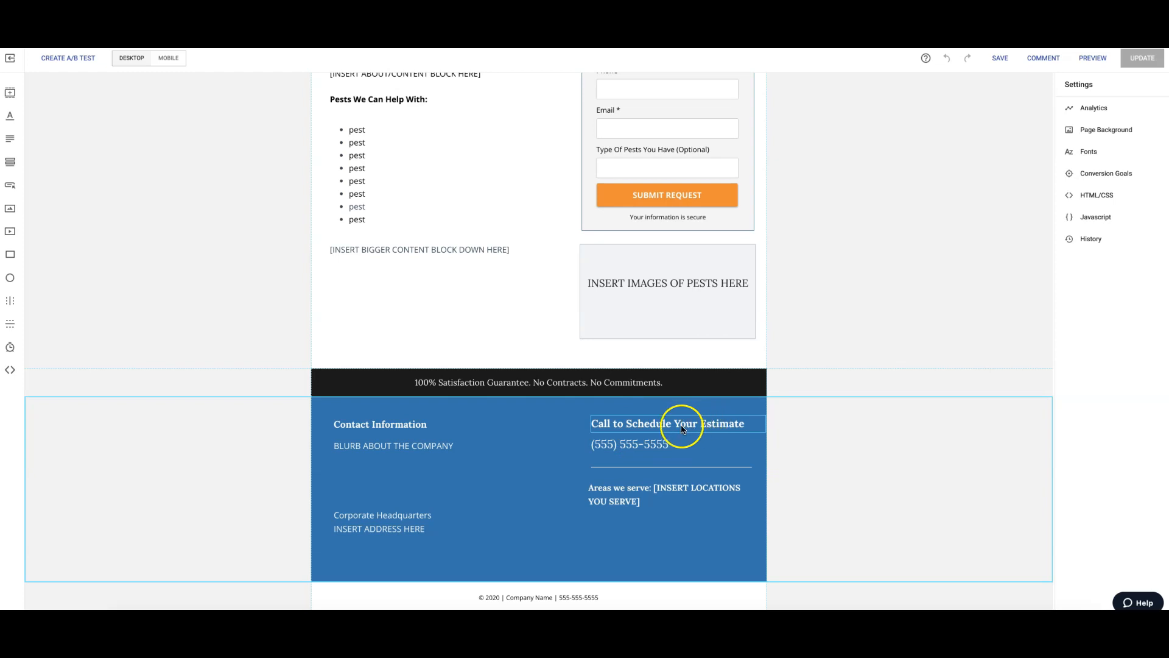
{"action": "scroll", "coordinate": [857, 410], "scroll_direction": "up", "scroll_amount": 5}
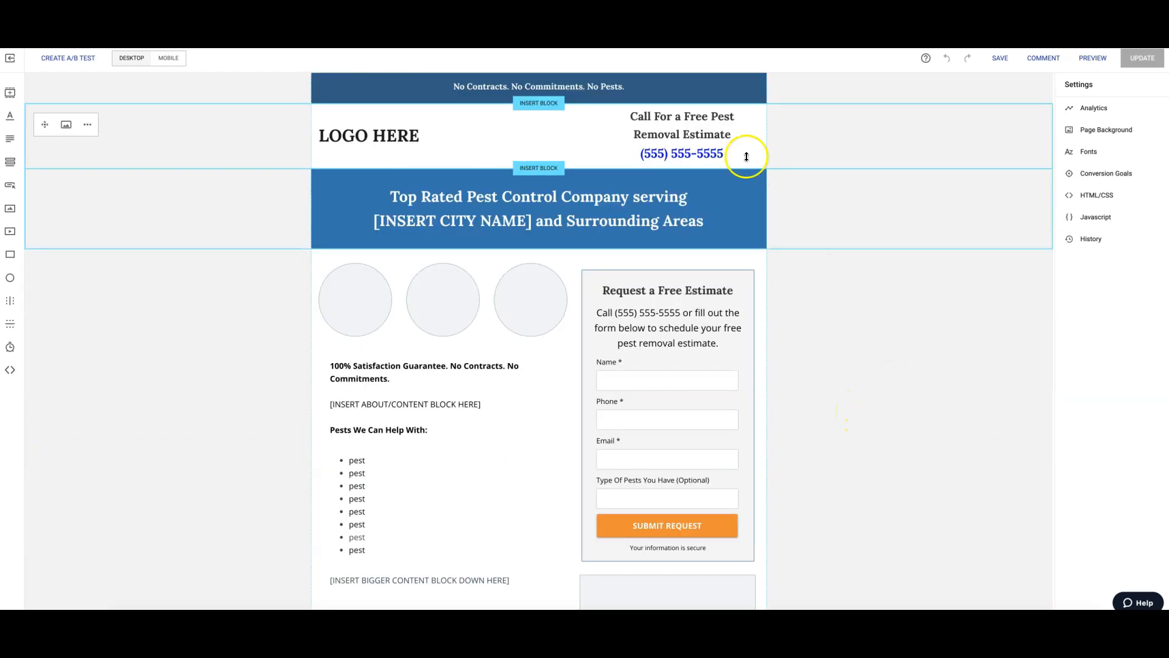
{"action": "scroll", "coordinate": [784, 267], "scroll_direction": "down", "scroll_amount": 1}
{"action": "scroll", "coordinate": [783, 262], "scroll_direction": "down", "scroll_amount": 5}
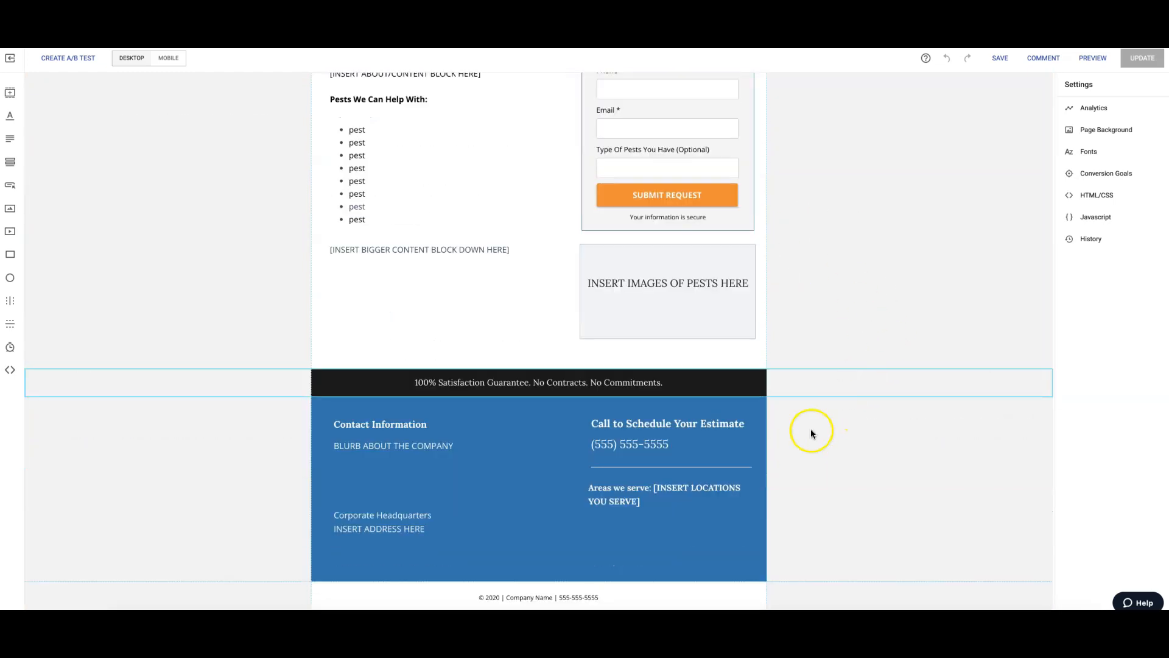
{"action": "scroll", "coordinate": [808, 372], "scroll_direction": "up", "scroll_amount": 5}
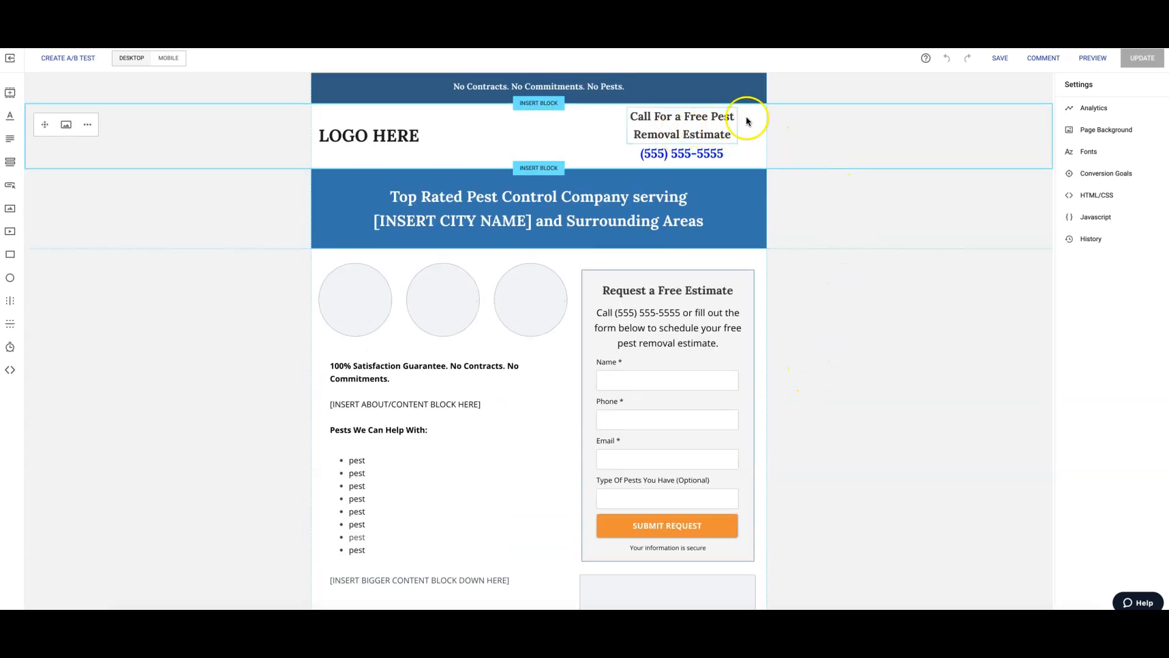
{"action": "scroll", "coordinate": [895, 400], "scroll_direction": "down", "scroll_amount": 5}
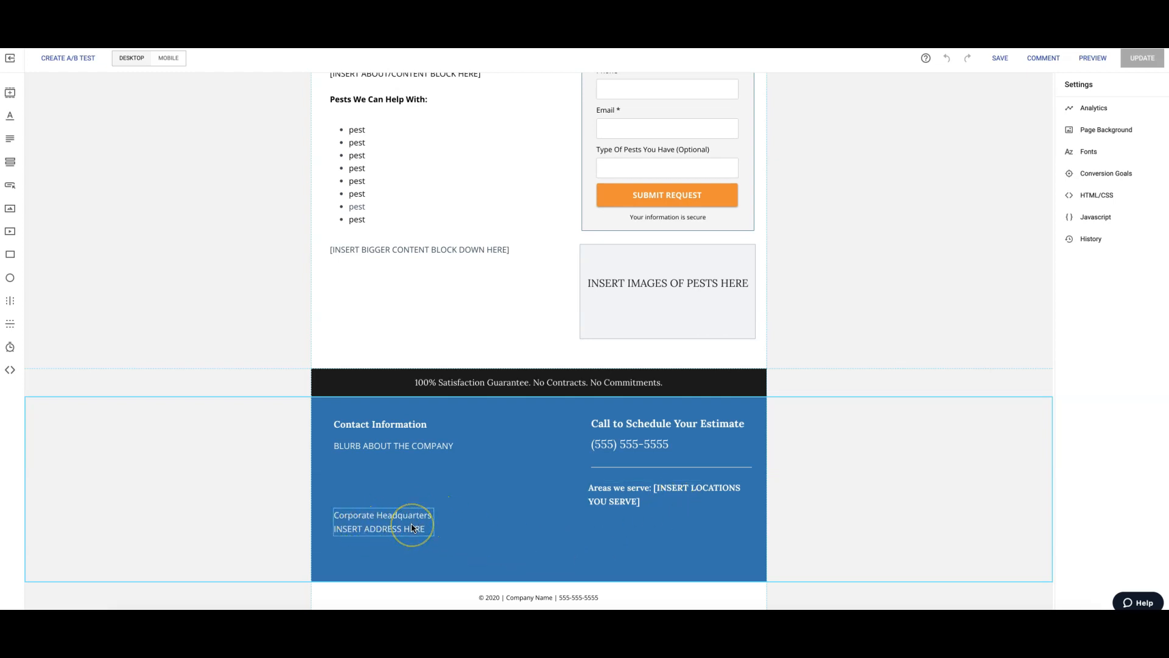
{"action": "left_click", "coordinate": [393, 448]}
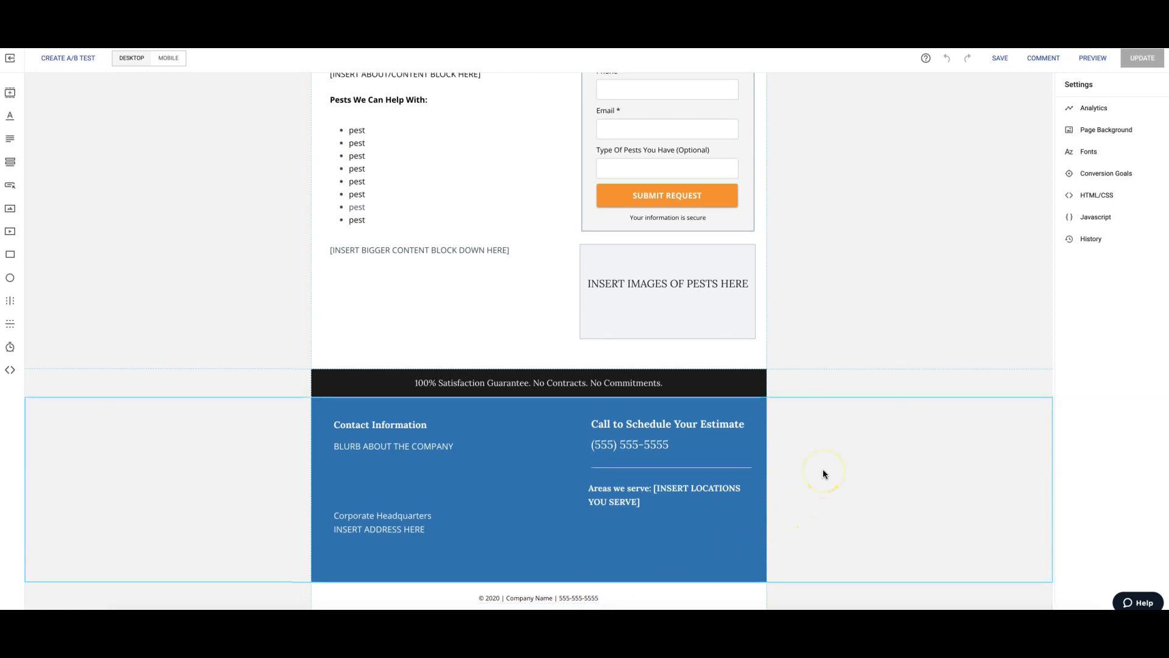
{"action": "scroll", "coordinate": [823, 473], "scroll_direction": "up", "scroll_amount": 5}
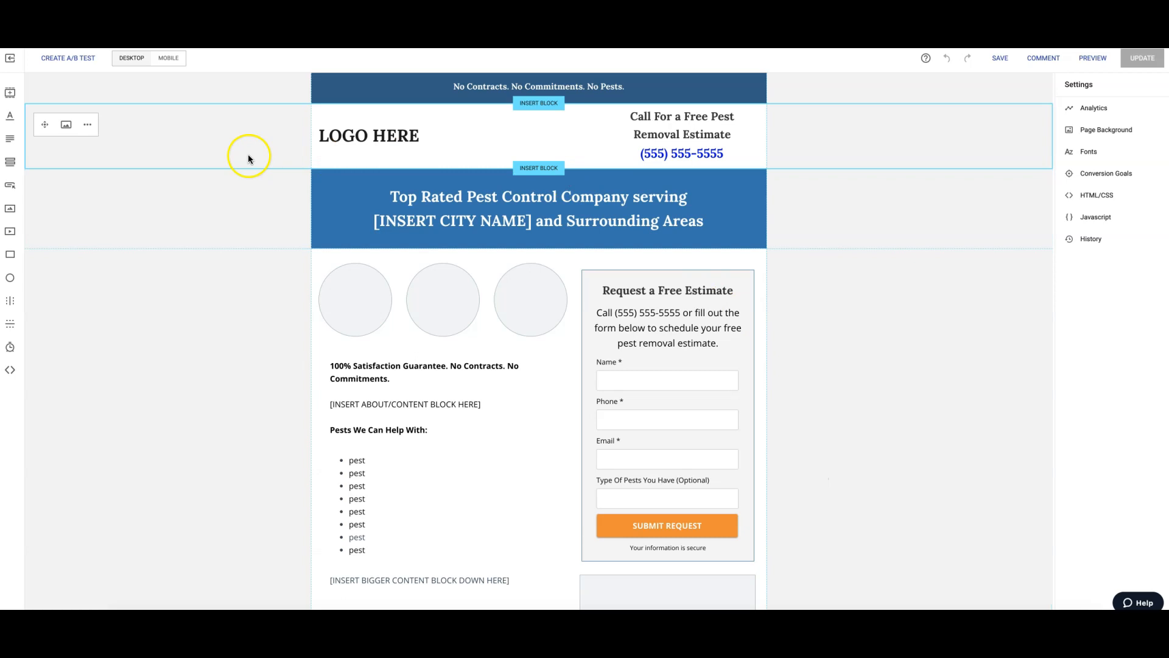
In the mobile version, narrow the "No Contracts. No Commitments. No Pests." text box and keep it centred in the banner
{"action": "left_click", "coordinate": [169, 58]}
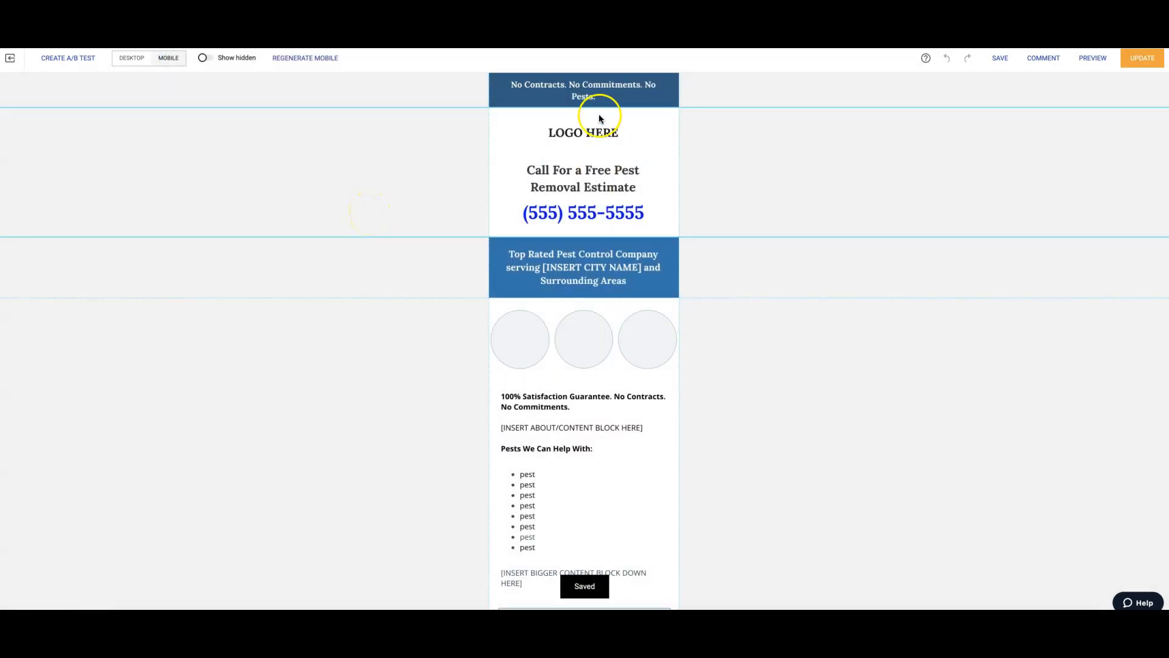
{"action": "left_click", "coordinate": [565, 95]}
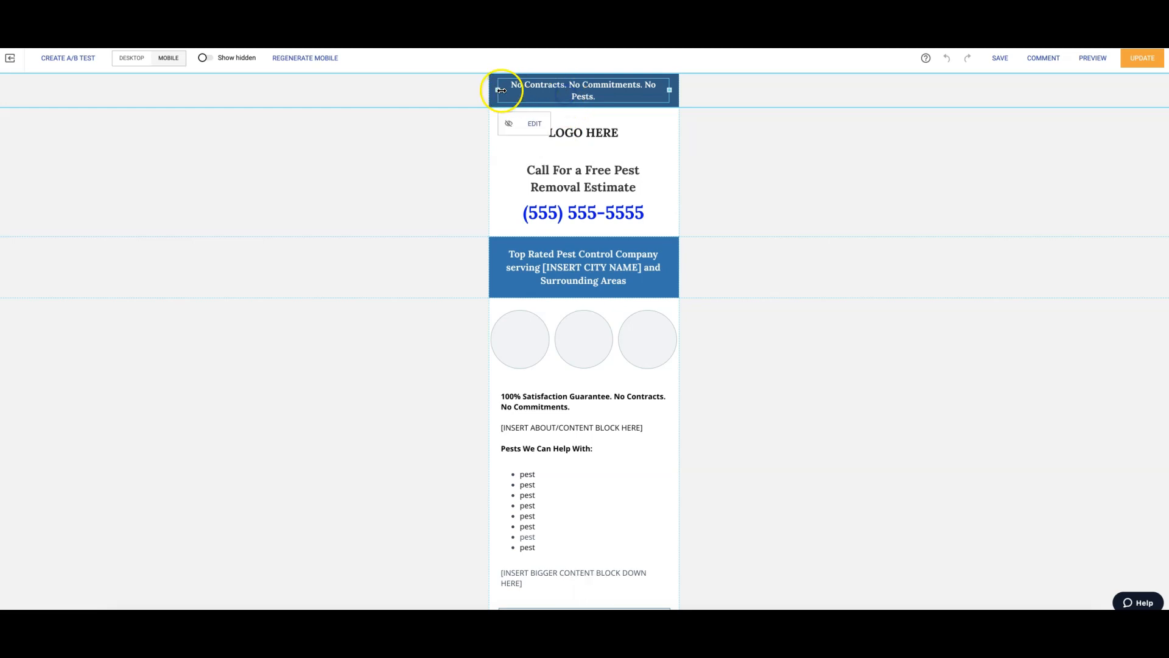
{"action": "left_click_drag", "start_coordinate": [497, 90], "coordinate": [565, 93]}
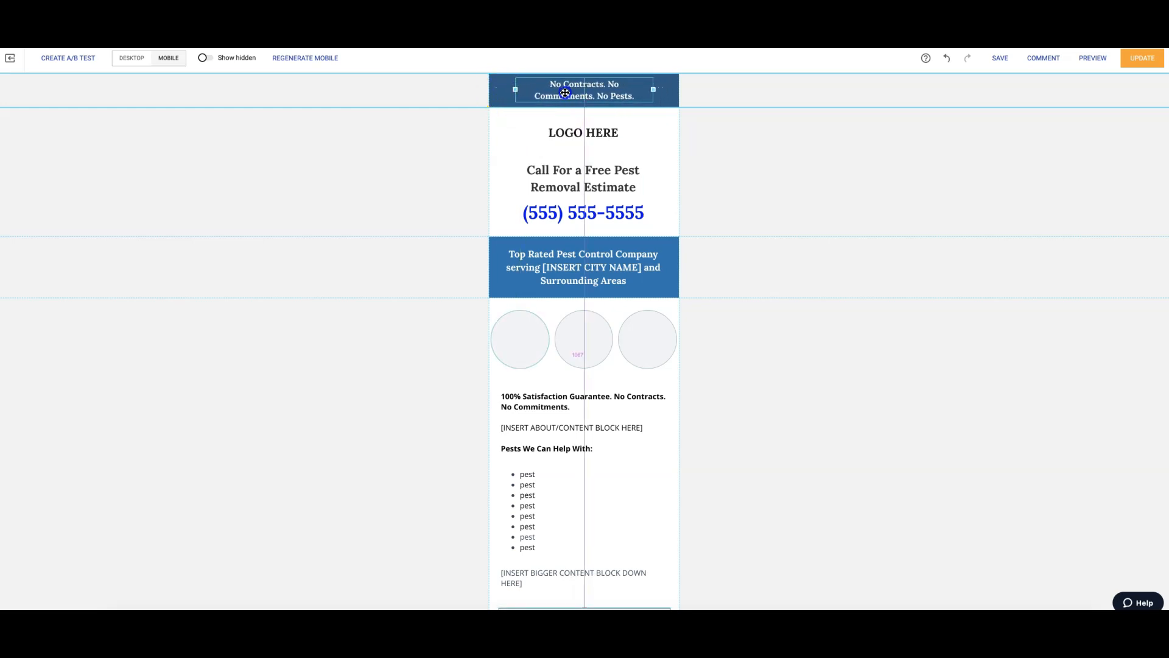
{"action": "left_click", "coordinate": [608, 133]}
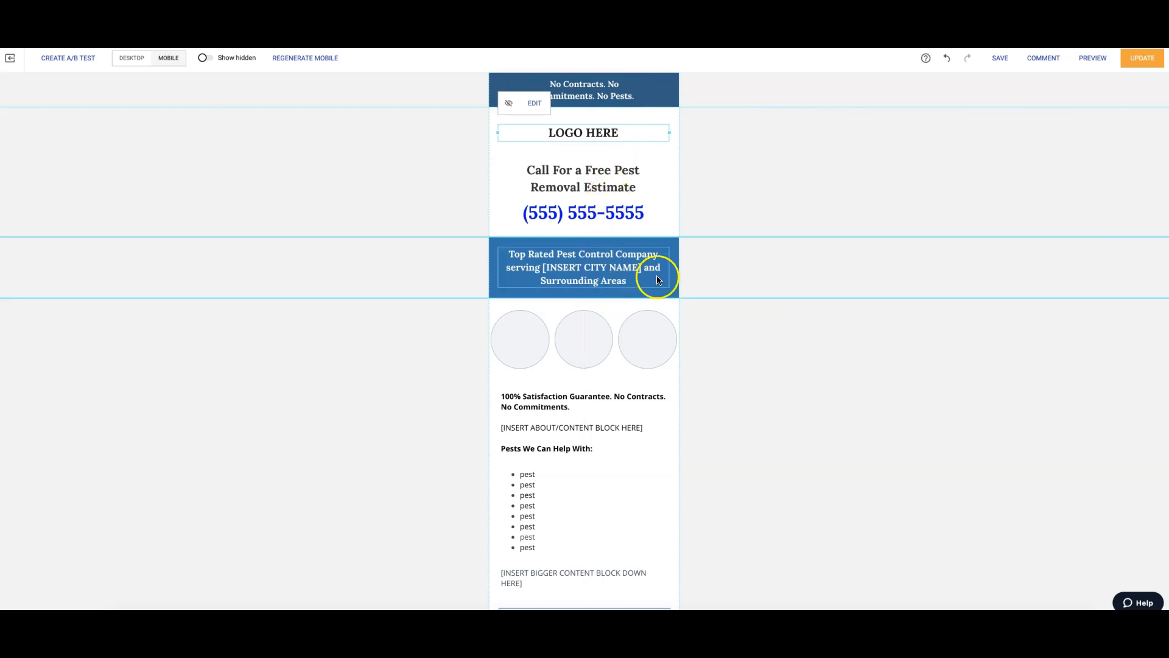
Check the mobile layout down to the footer and publish the changes to the live page
{"action": "scroll", "coordinate": [769, 379], "scroll_direction": "down", "scroll_amount": 2}
{"action": "scroll", "coordinate": [612, 381], "scroll_direction": "down", "scroll_amount": 12}
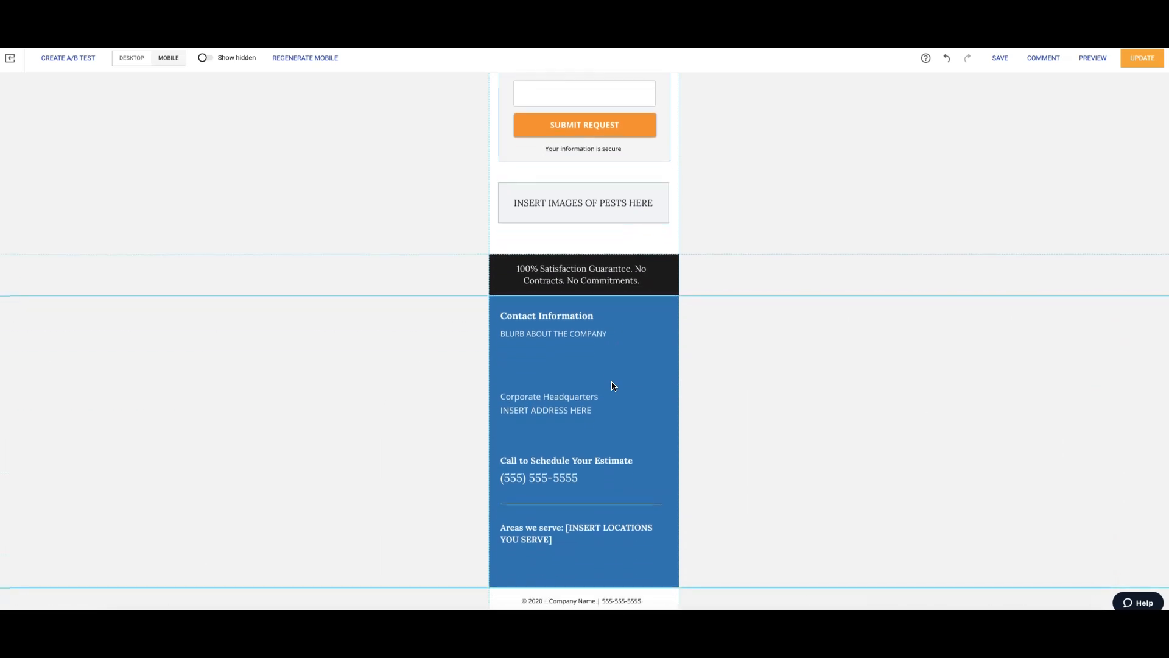
{"action": "scroll", "coordinate": [747, 410], "scroll_direction": "up", "scroll_amount": 15}
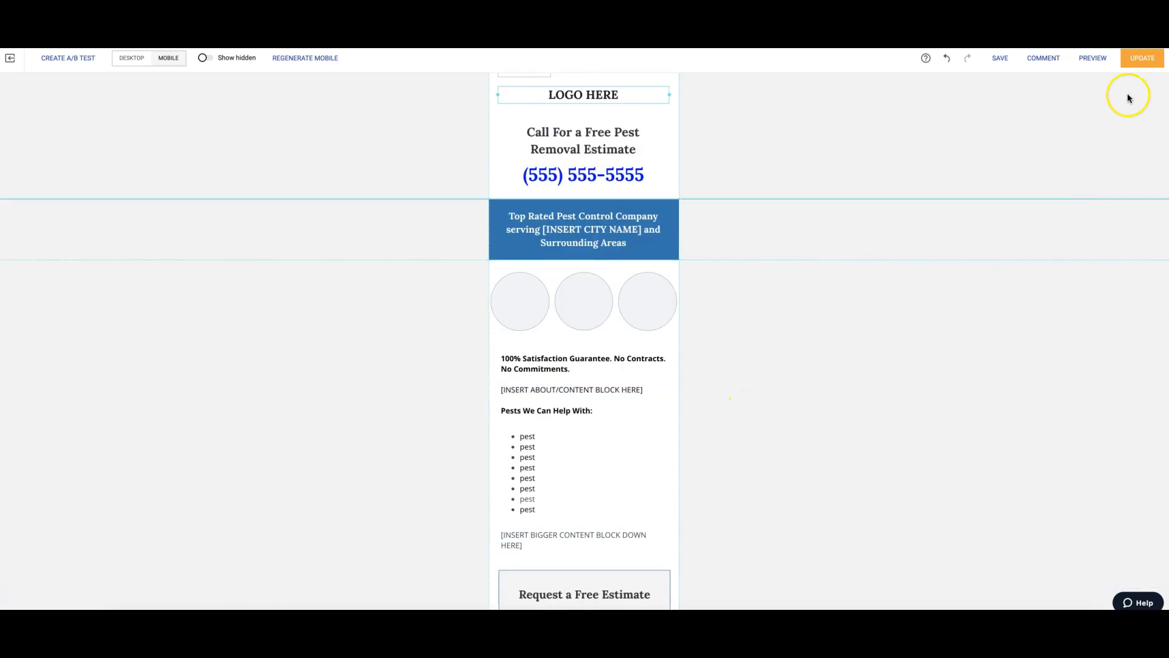
{"action": "left_click", "coordinate": [1134, 58]}
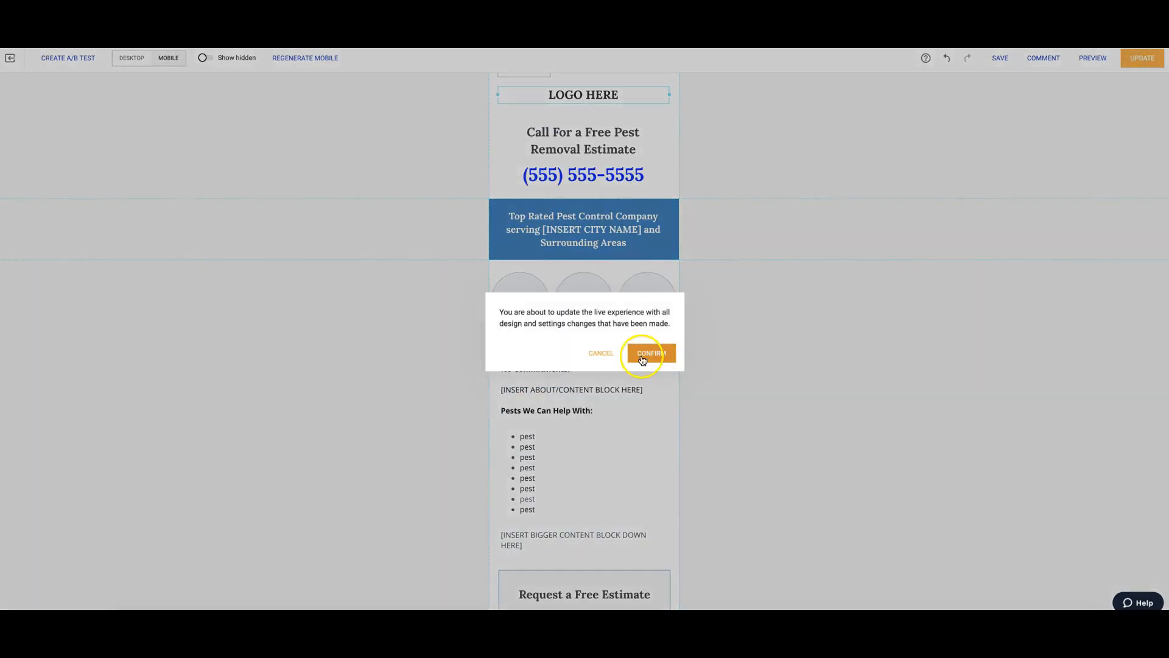
{"action": "left_click", "coordinate": [651, 353]}
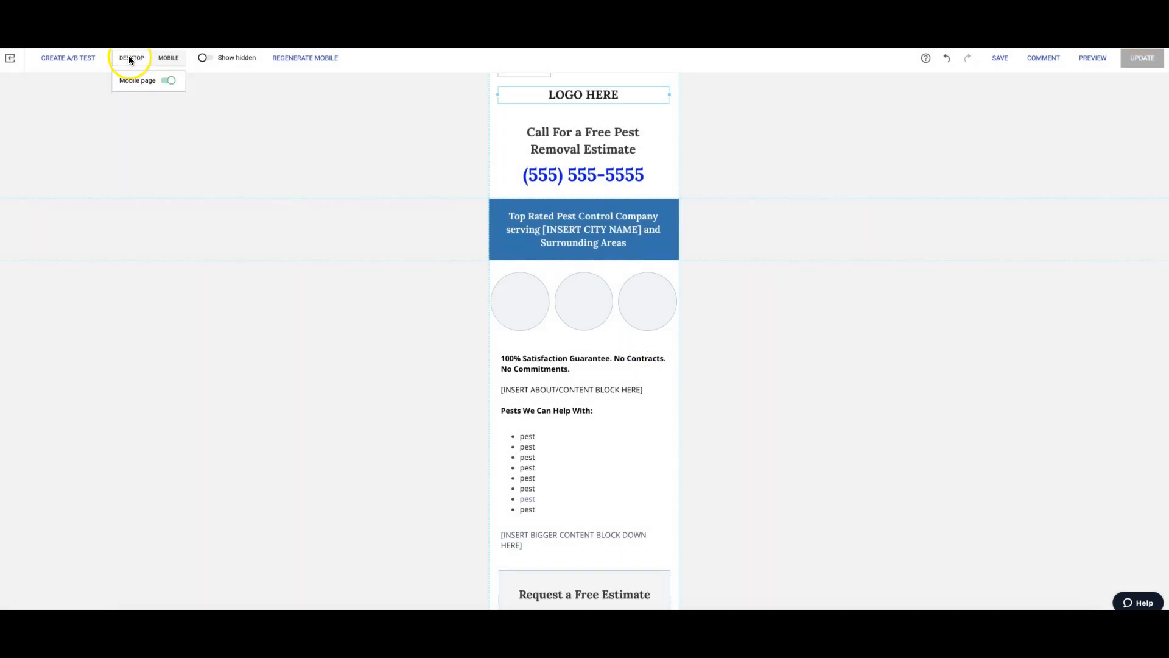
Return to the desktop version and look over the page's form and content sections
{"action": "left_click", "coordinate": [130, 58]}
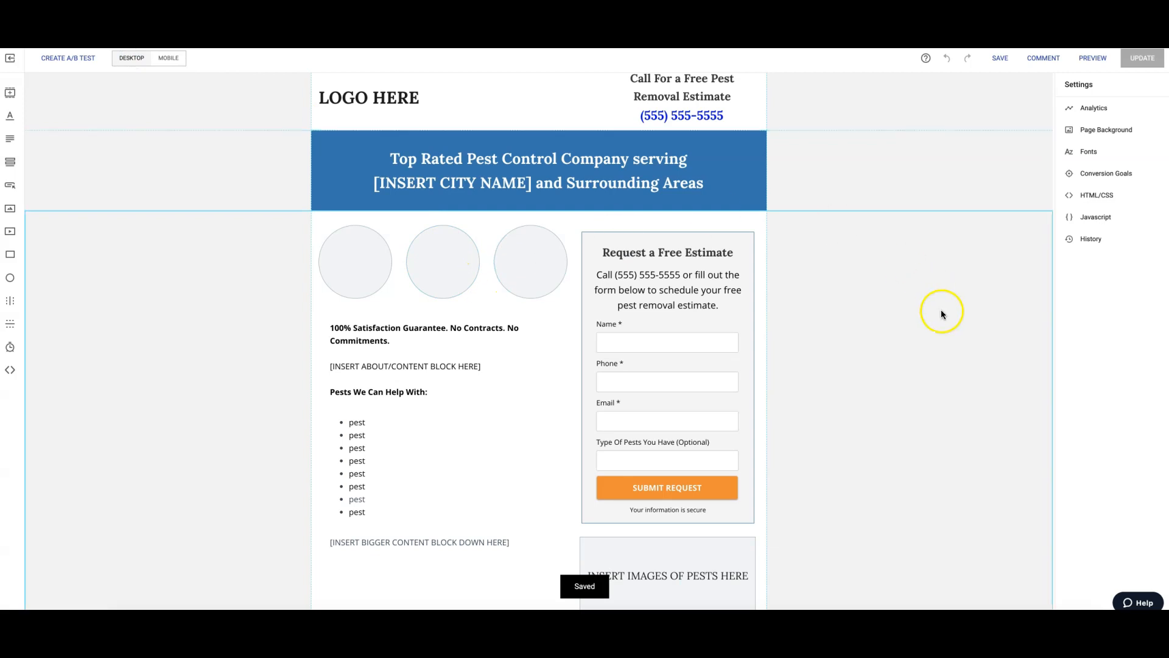
{"action": "scroll", "coordinate": [872, 373], "scroll_direction": "down", "scroll_amount": 5}
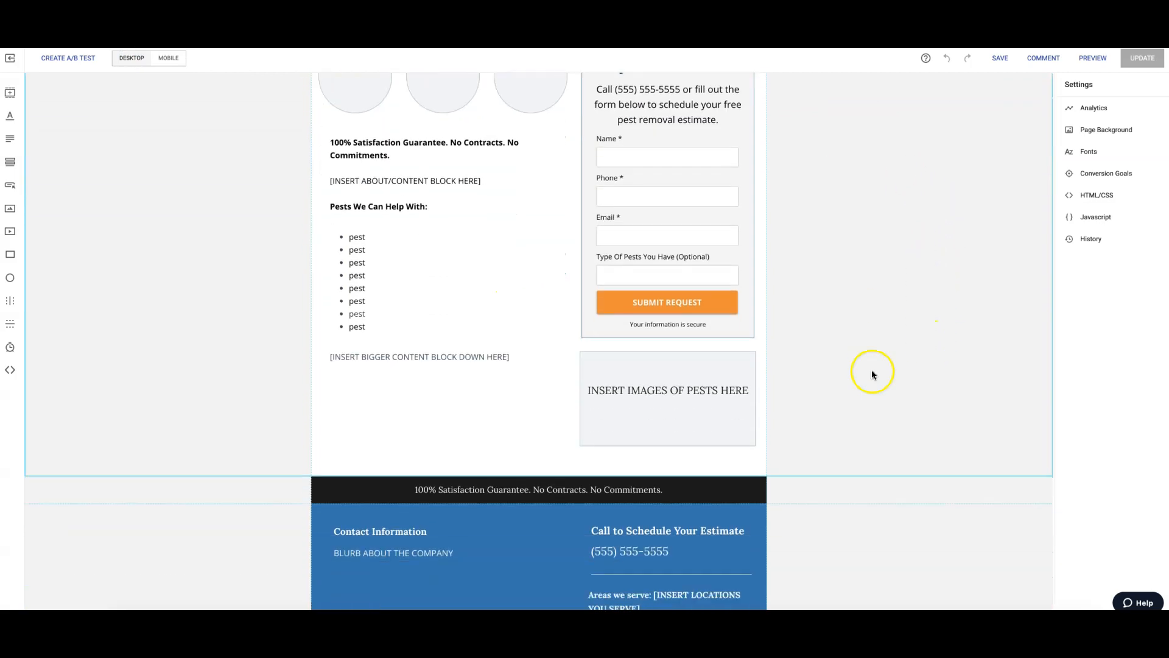
{"action": "scroll", "coordinate": [872, 373], "scroll_direction": "up", "scroll_amount": 5}
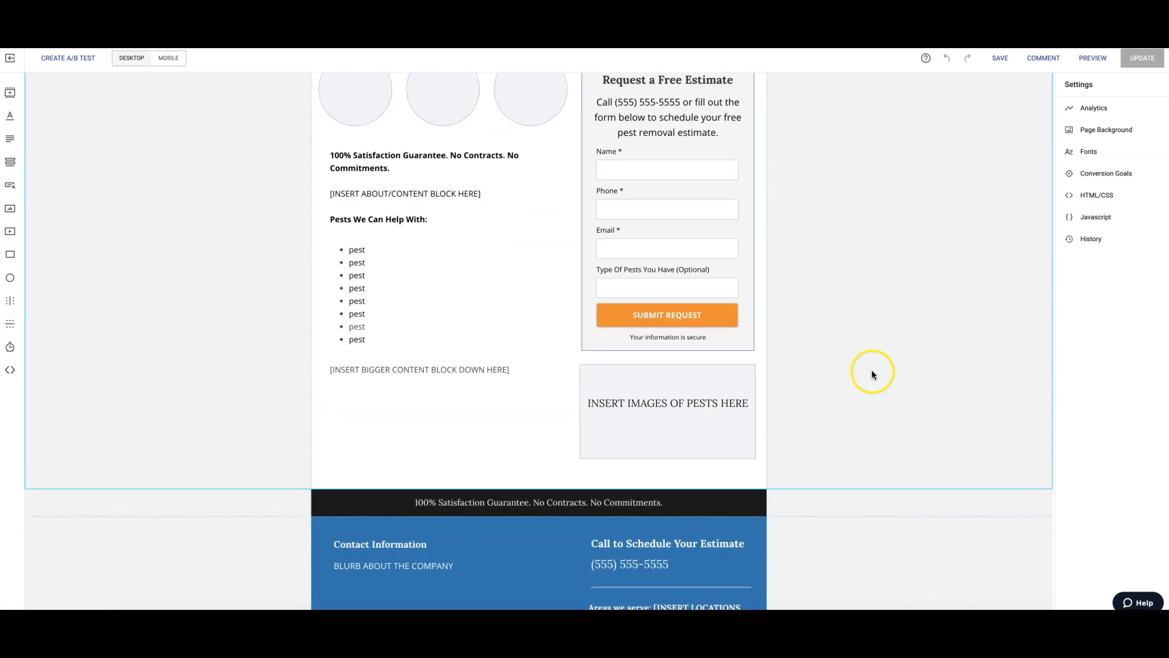